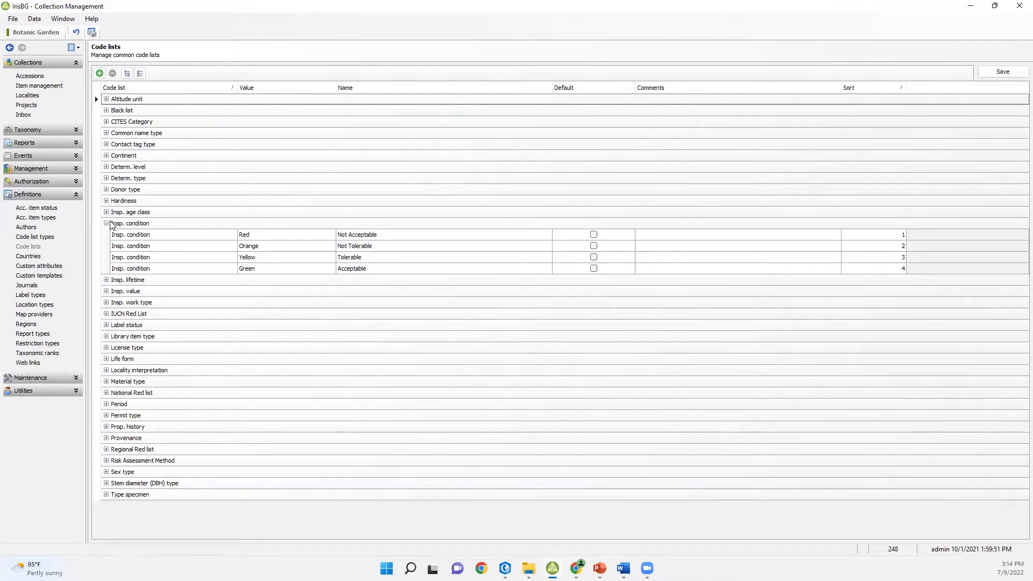
- Open the Inspections register under Events
left_click(75, 196)
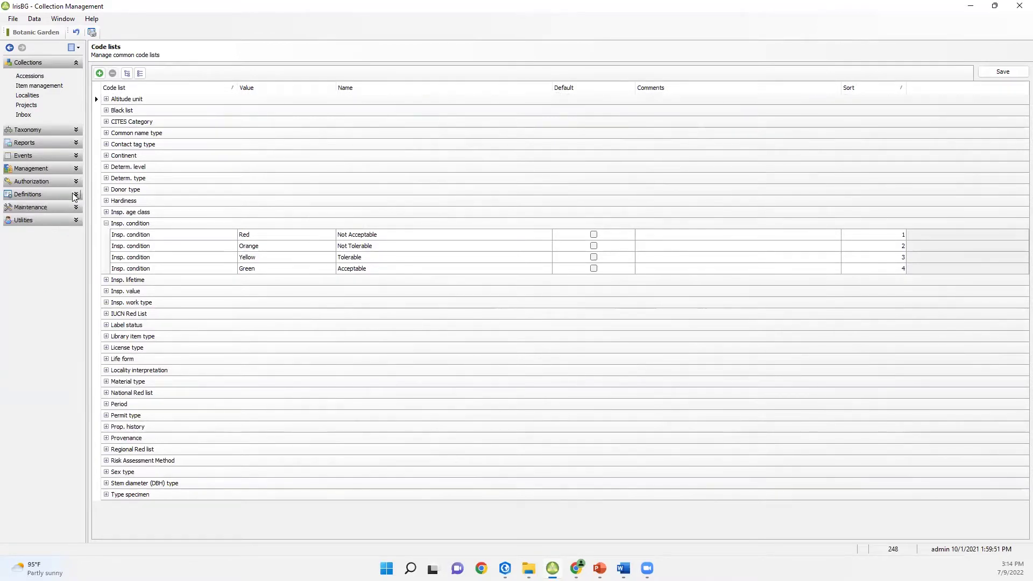
left_click(76, 157)
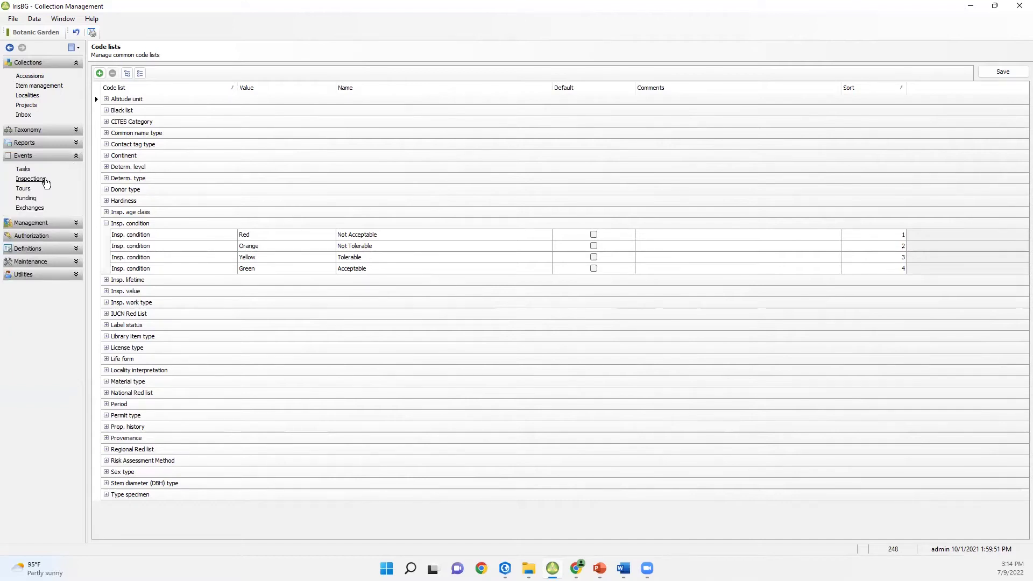
left_click(31, 179)
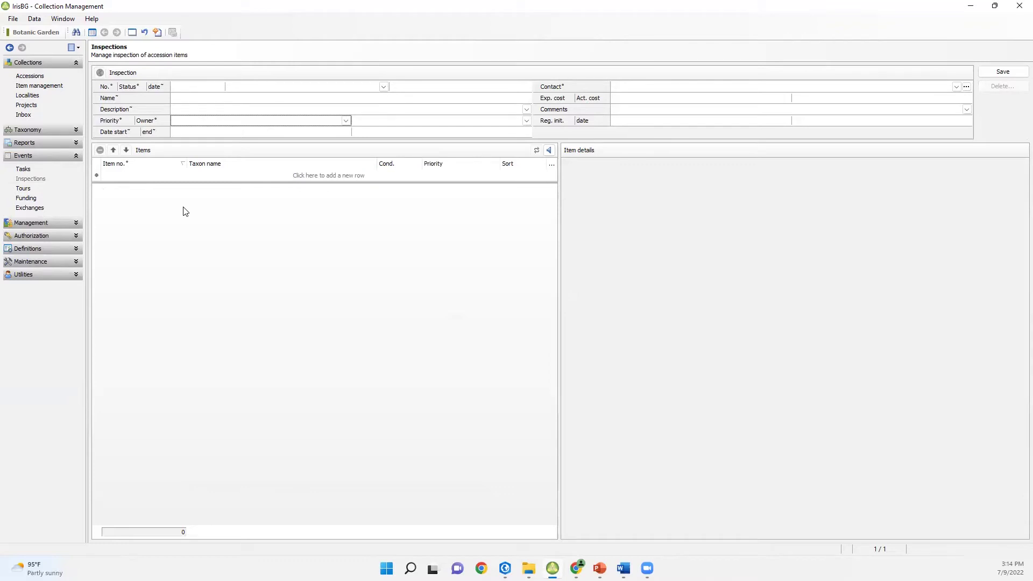
- Fill in a new inspection with number 2, name acer, priority 1: Low and Administrator as owner
left_click(206, 86)
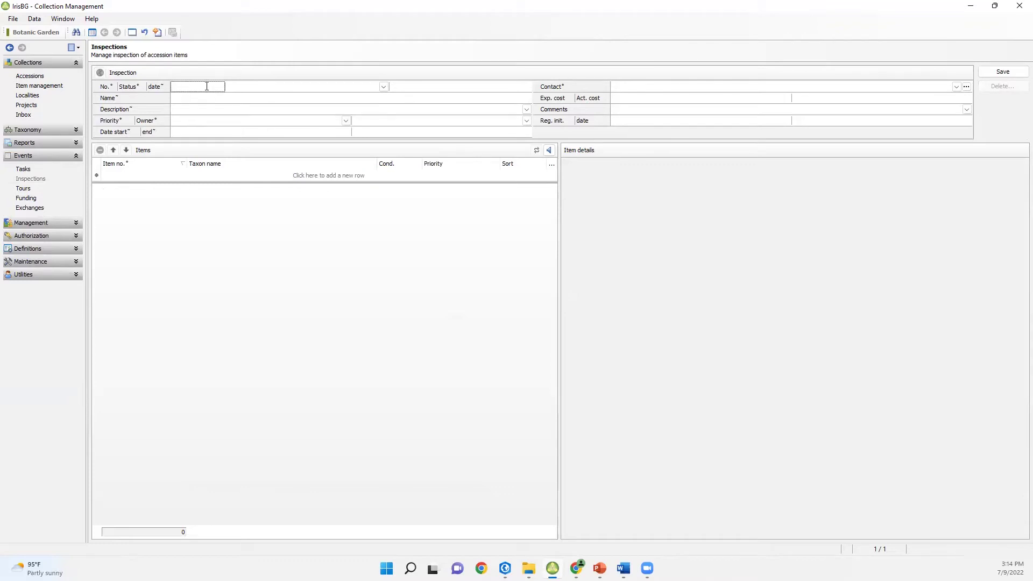
type("2")
left_click(339, 98)
type("ac")
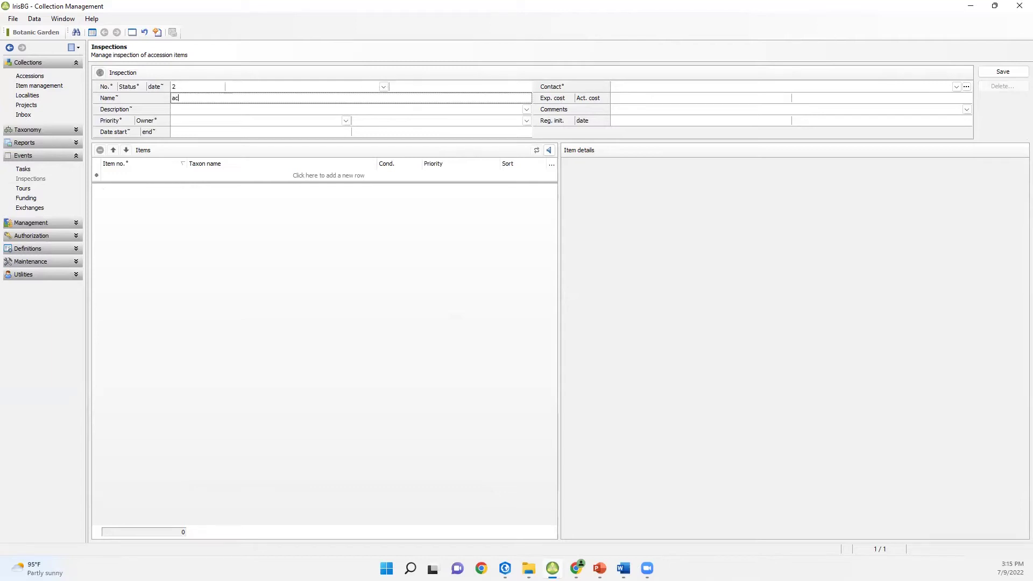
type("er")
left_click(345, 121)
left_click(318, 140)
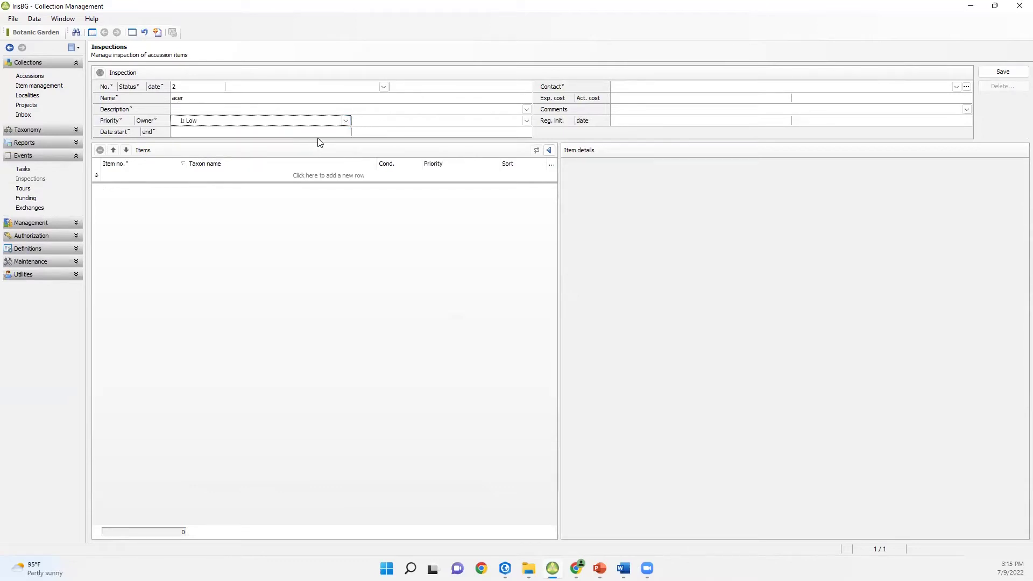
left_click(526, 120)
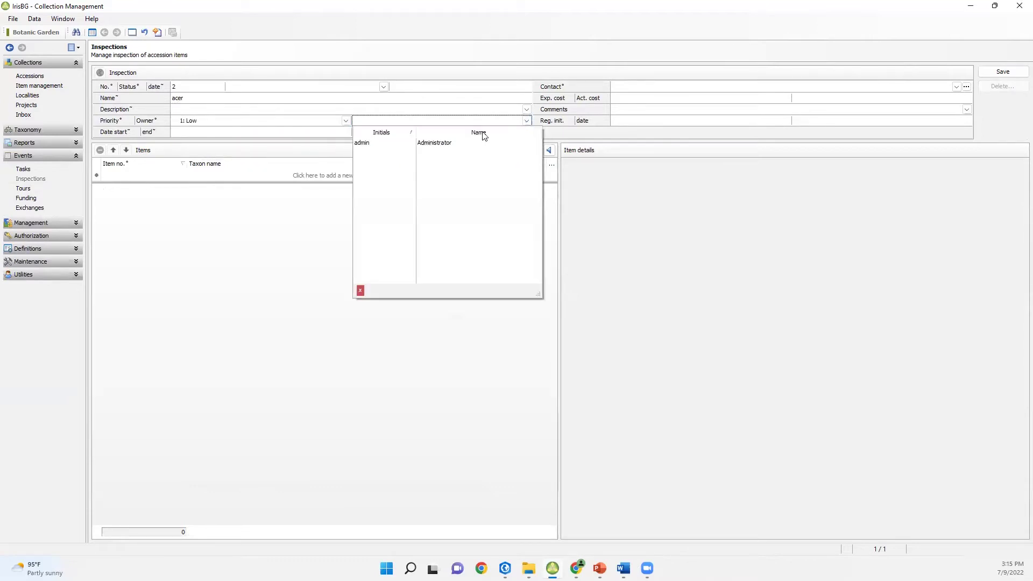
left_click(443, 145)
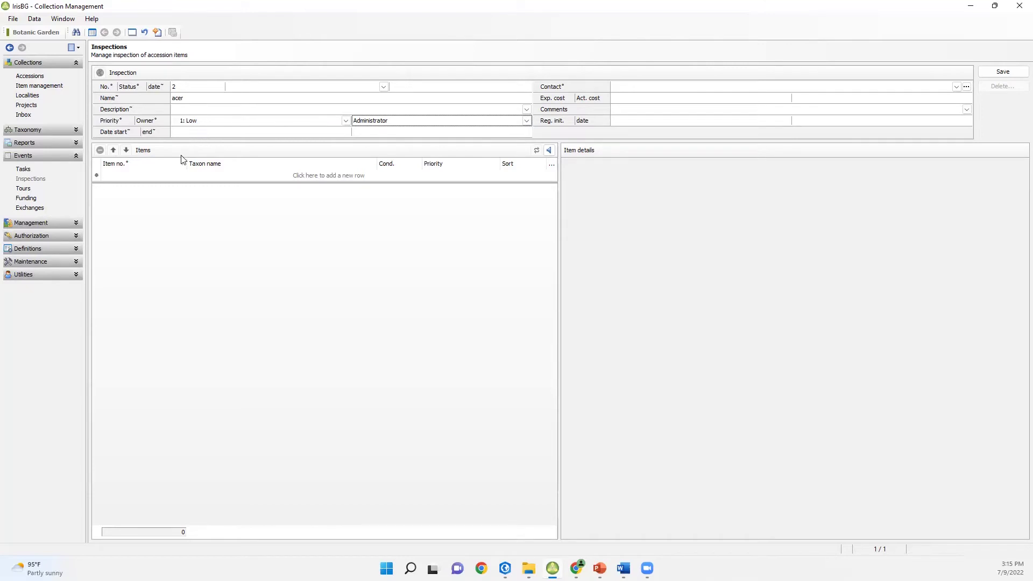
- Look up accessions for the inspection's items with taxon name starting with acer and item location code starting with JG
left_click(140, 177)
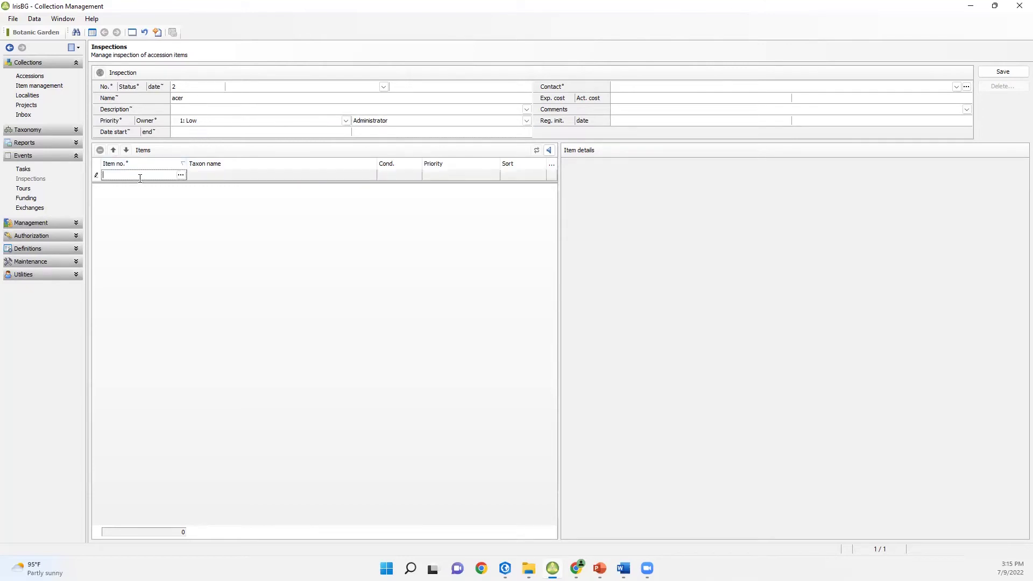
left_click(181, 176)
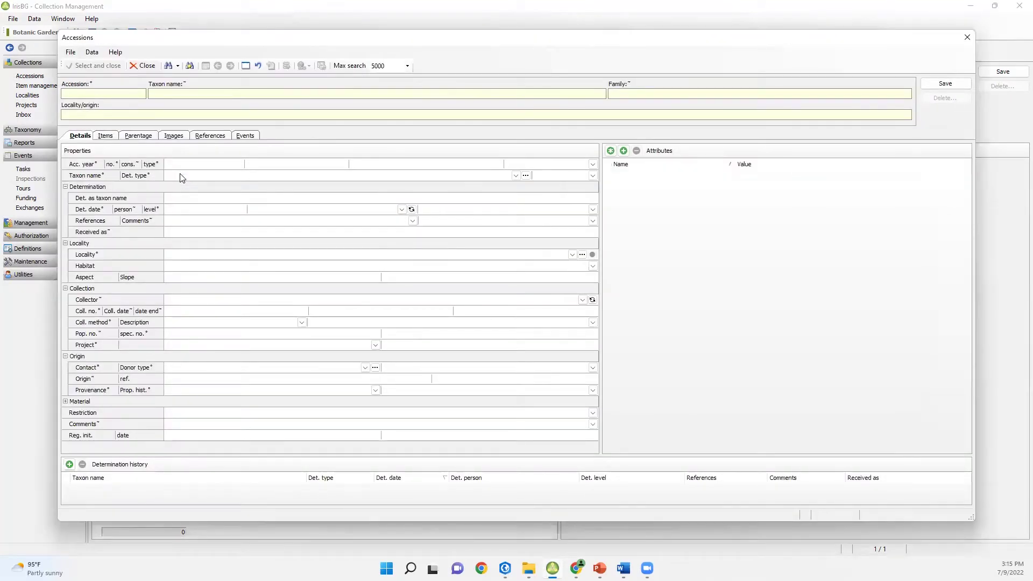
left_click(189, 66)
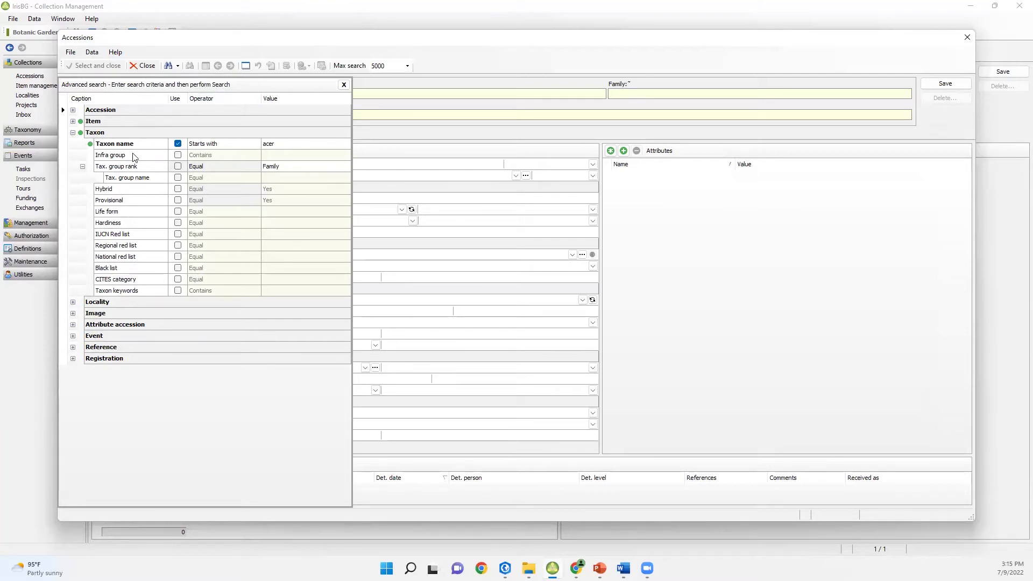
left_click(73, 132)
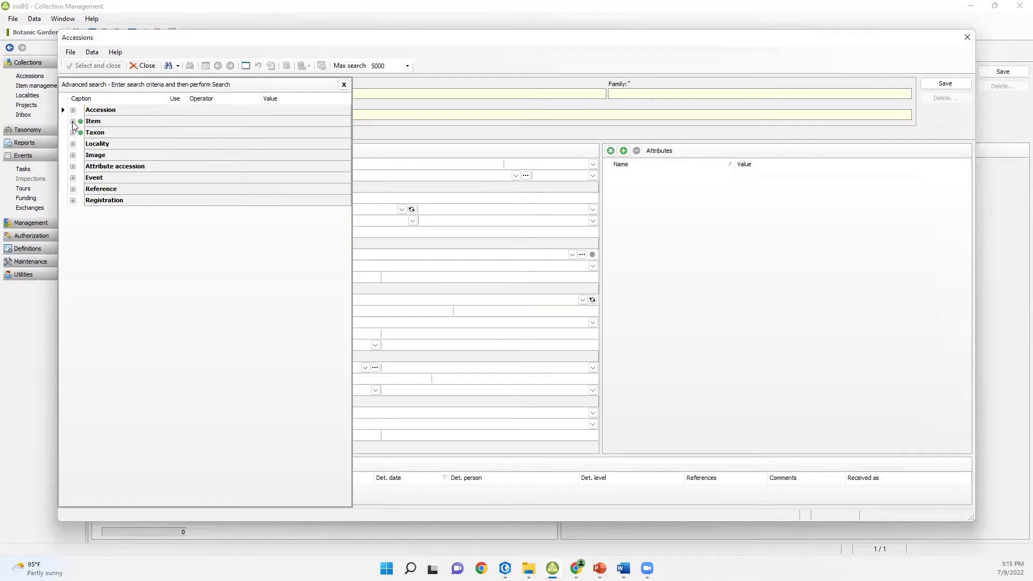
left_click(73, 122)
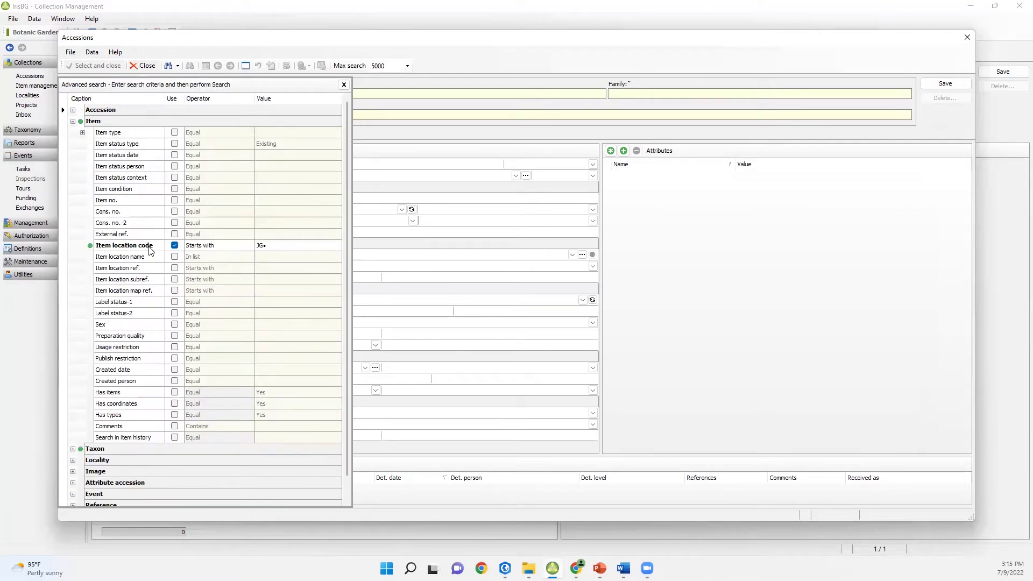
left_click(274, 248)
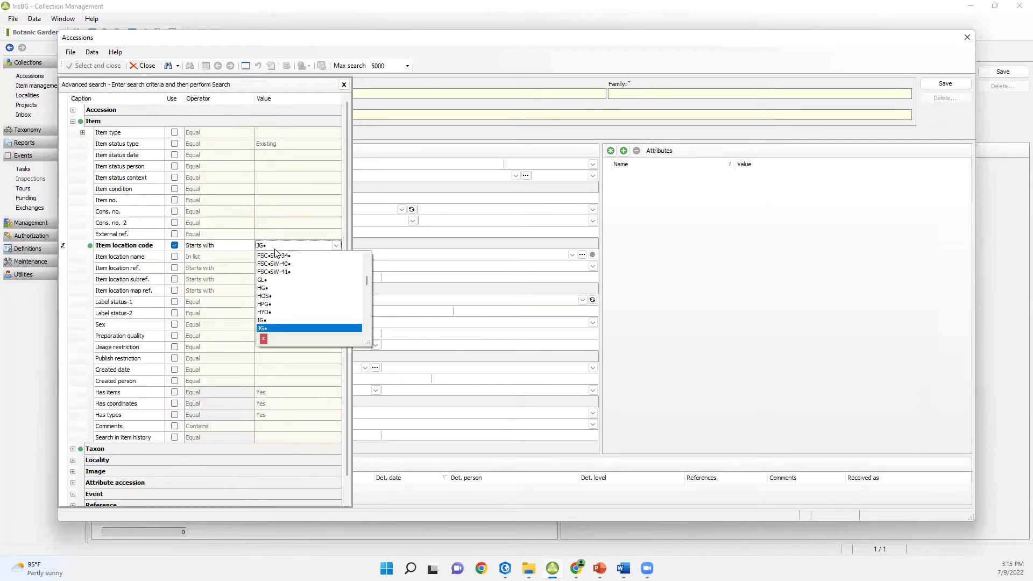
left_click(262, 329)
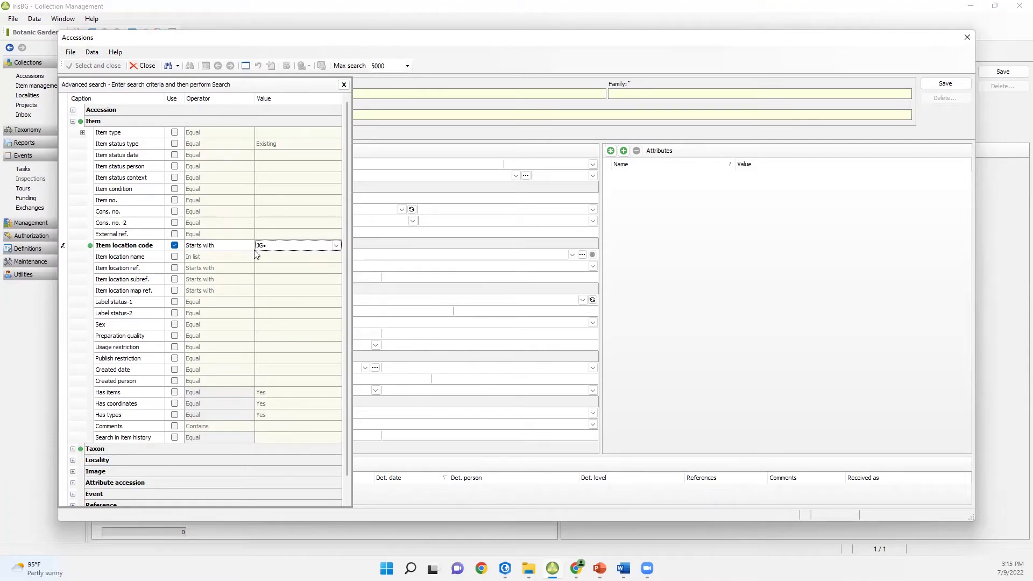
left_click(73, 122)
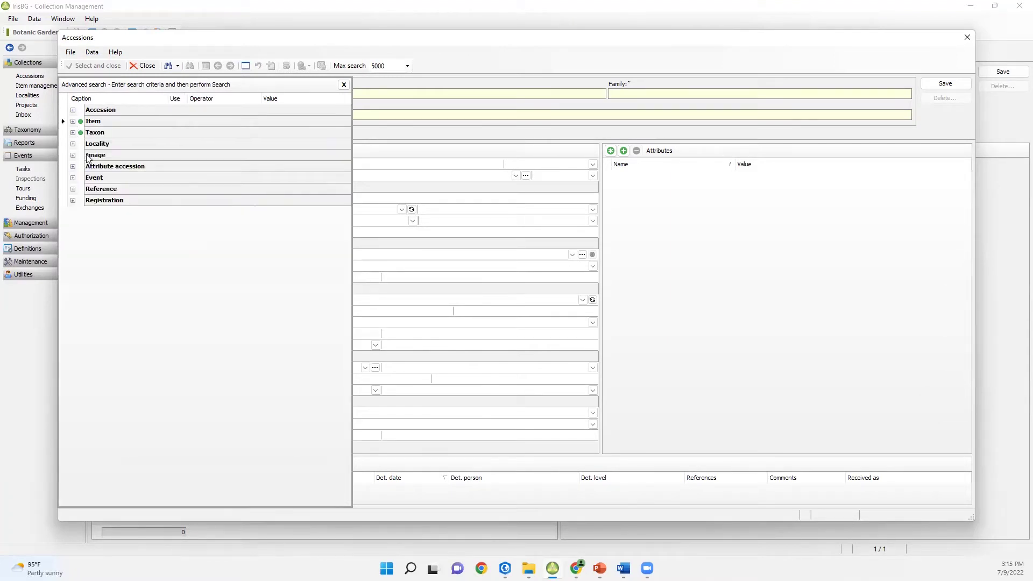
left_click(168, 66)
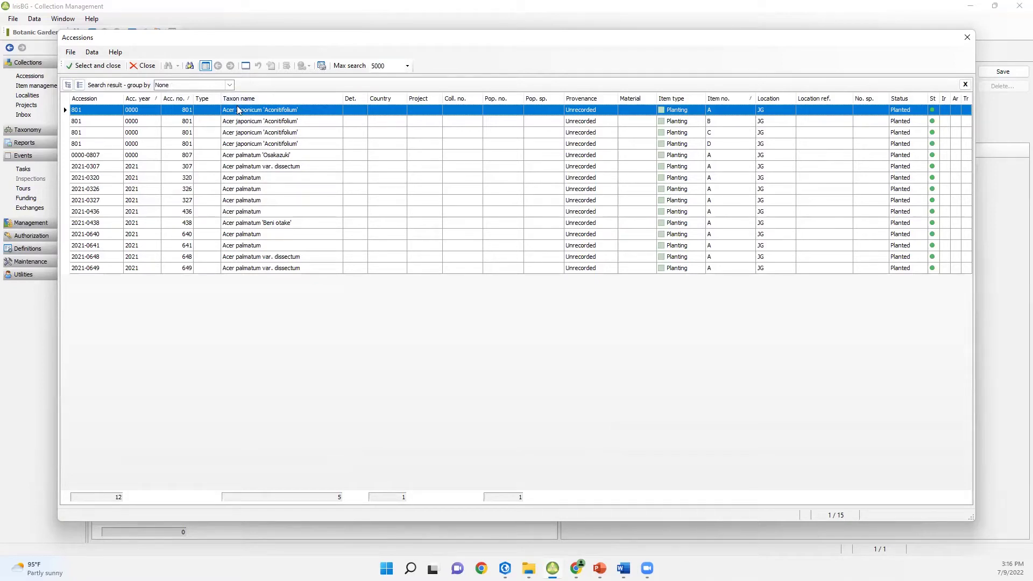
- Add all the found Acer items to the inspection and save it
left_click(285, 268, "shift")
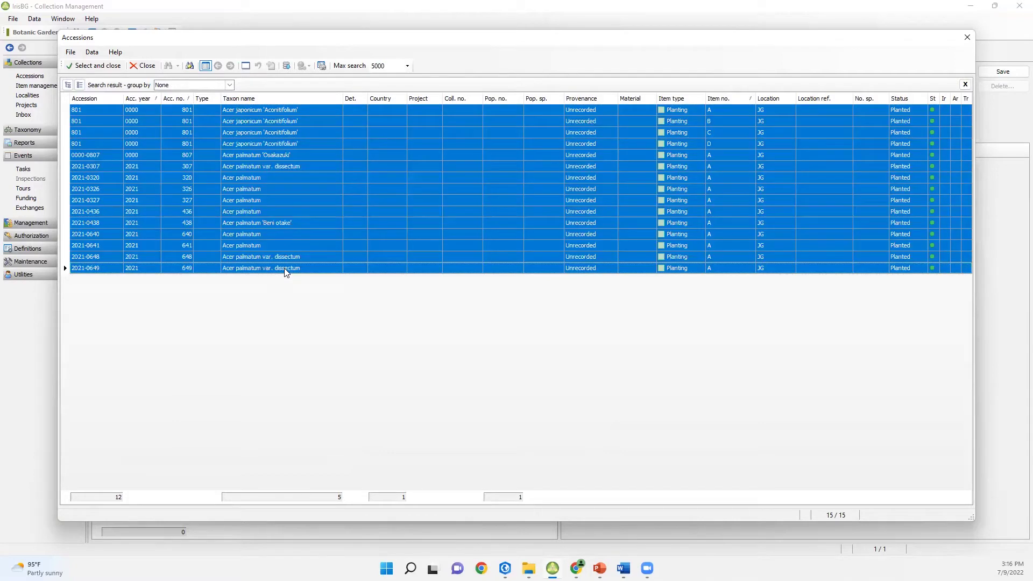
left_click(99, 66)
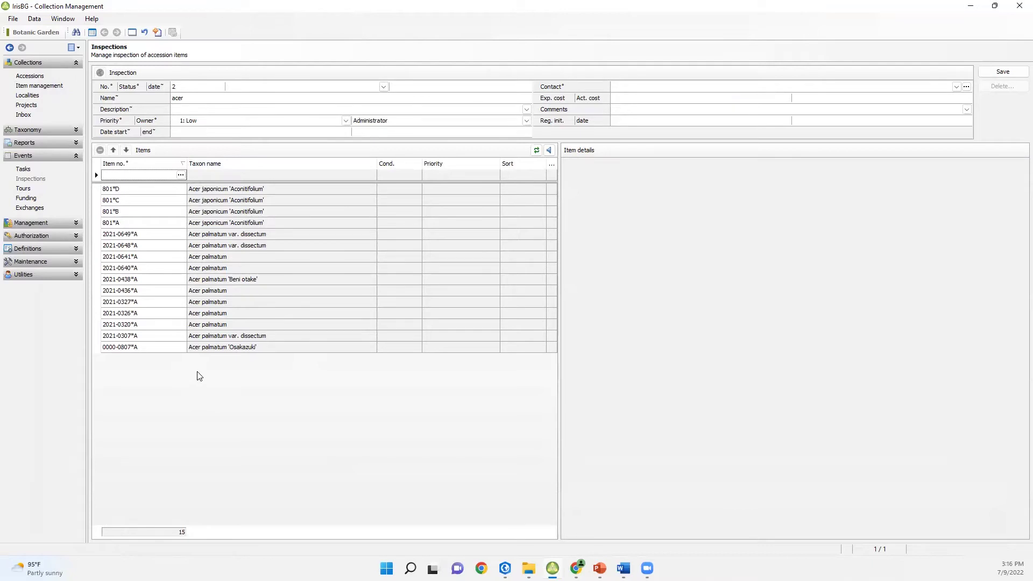
left_click(993, 78)
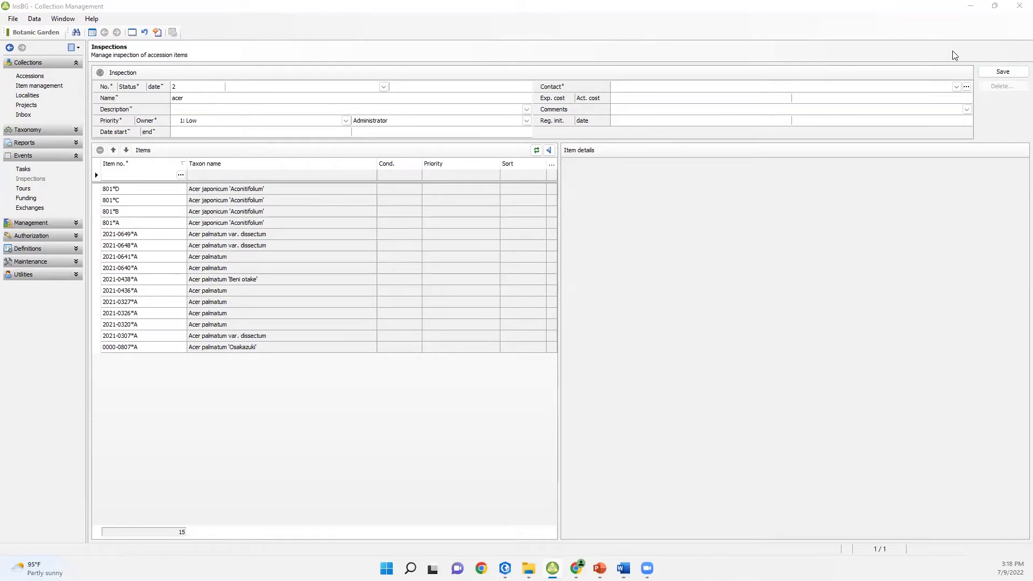
left_click(132, 33)
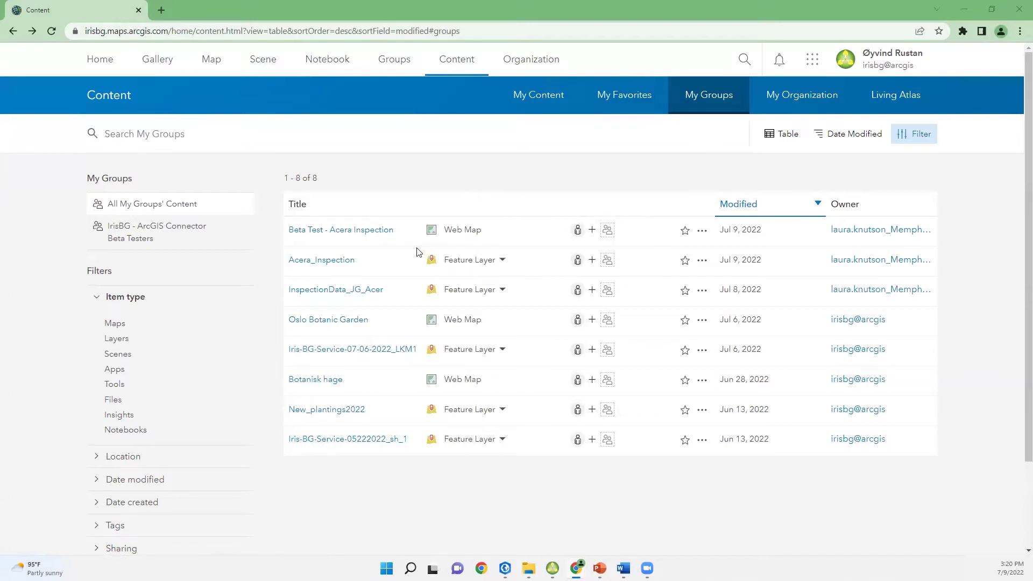
- Open the Beta Test - Acera Inspection map in ArcGIS Field Maps and review the fields of the Acera_Inspection layer's form
left_click(384, 232)
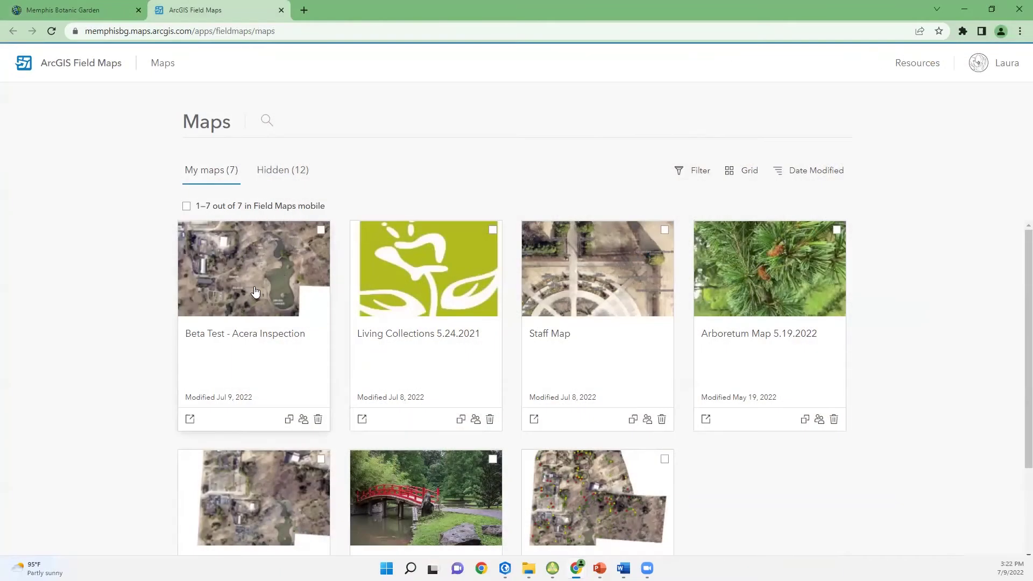
left_click(256, 292)
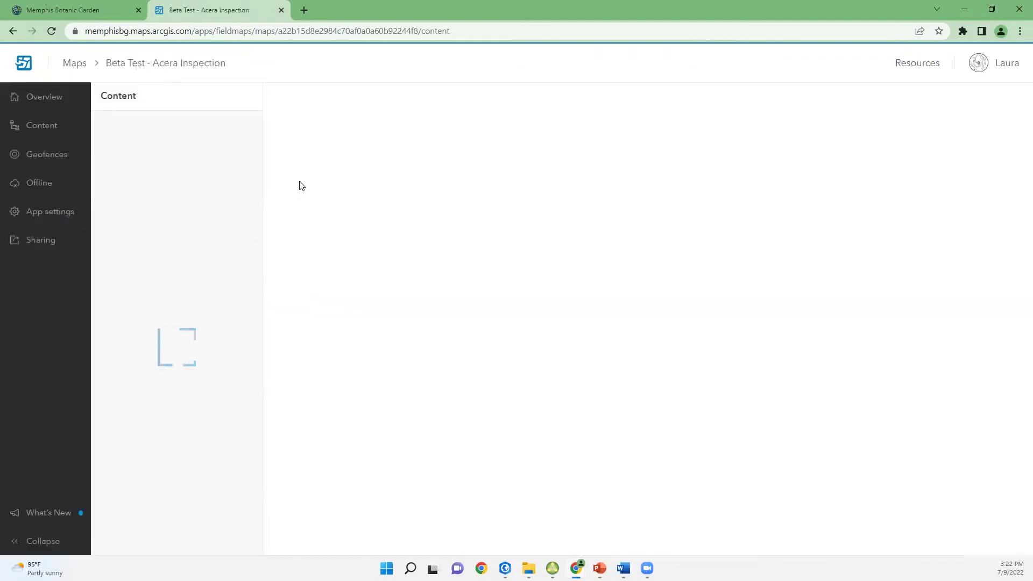
left_click(160, 208)
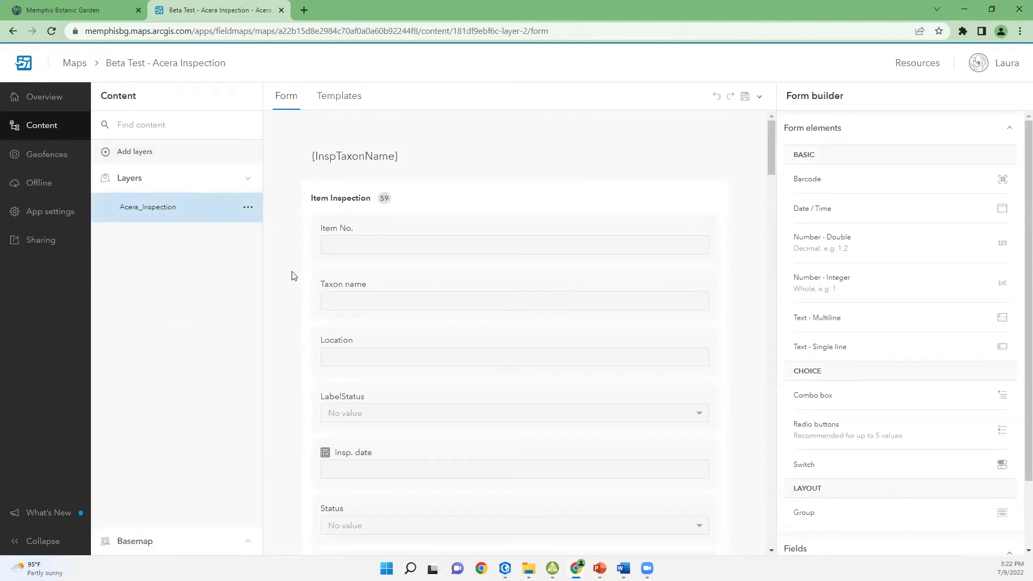
scroll(294, 276, "down", 1)
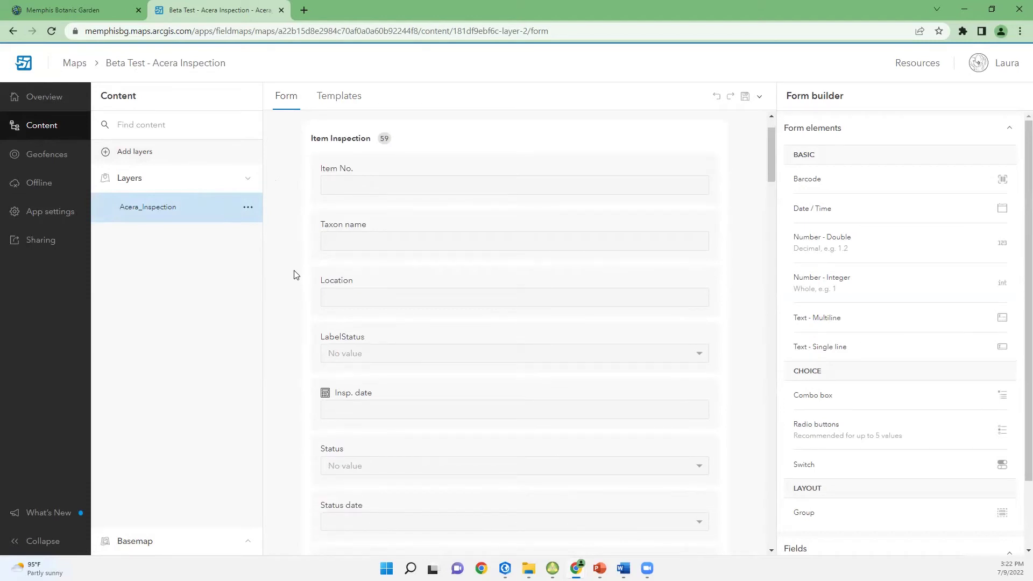
scroll(293, 289, "down", 4)
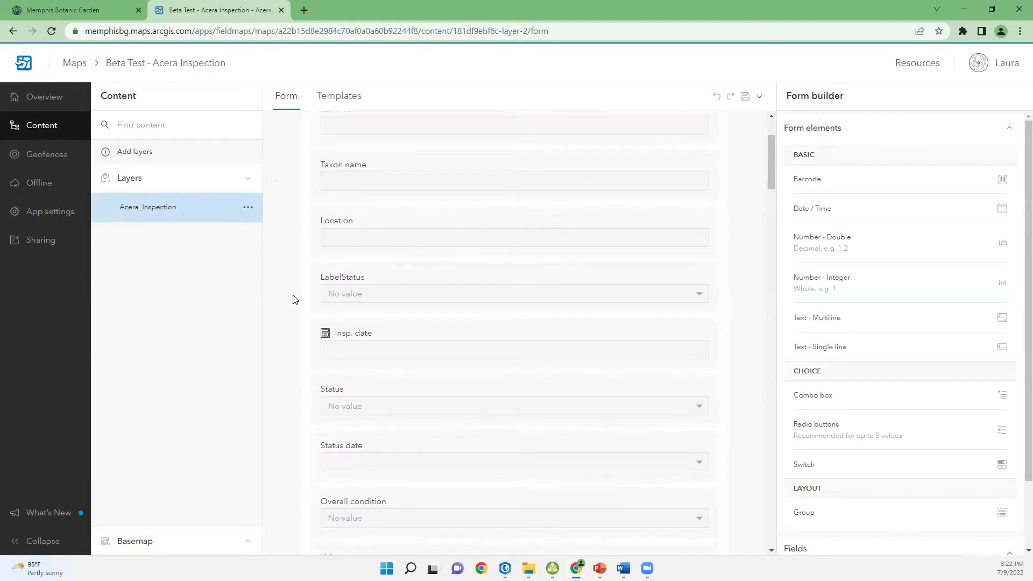
scroll(294, 300, "down", 2)
scroll(294, 299, "up", 6)
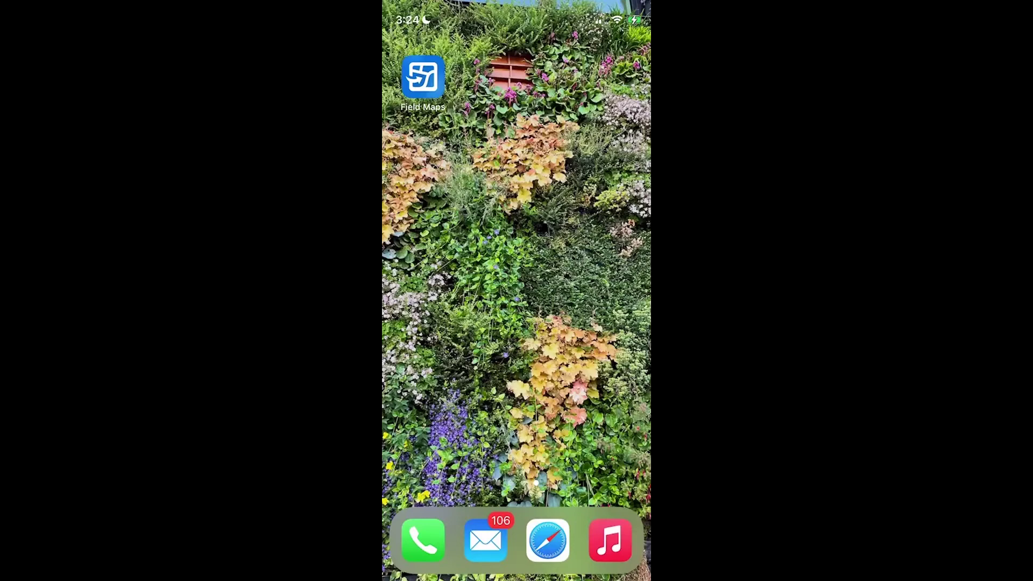
- Switch to the Field Maps mobile app and open the Beta Test - Acera Inspection map at the labelled Acer plants
left_click(423, 77)
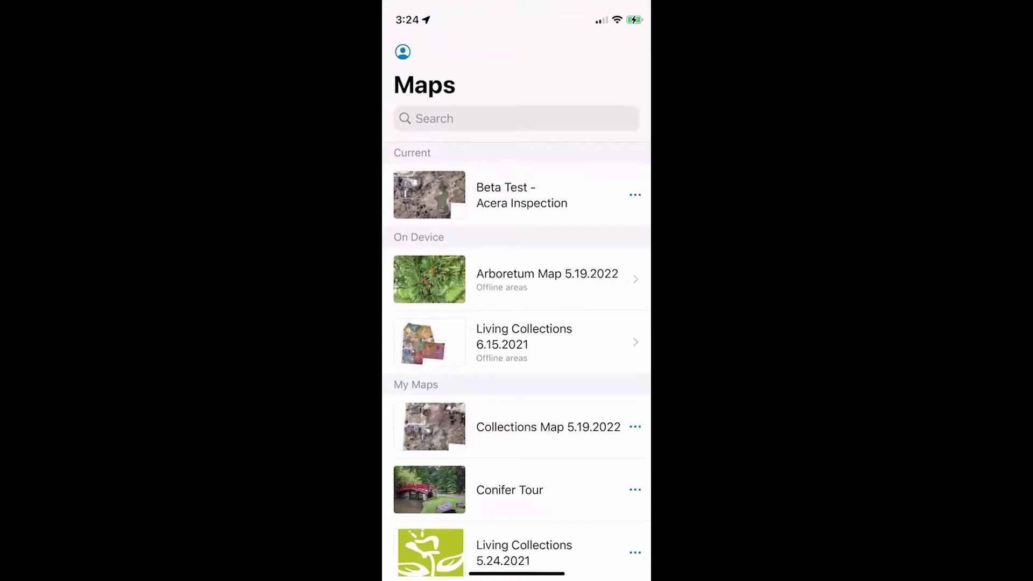
left_click(517, 195)
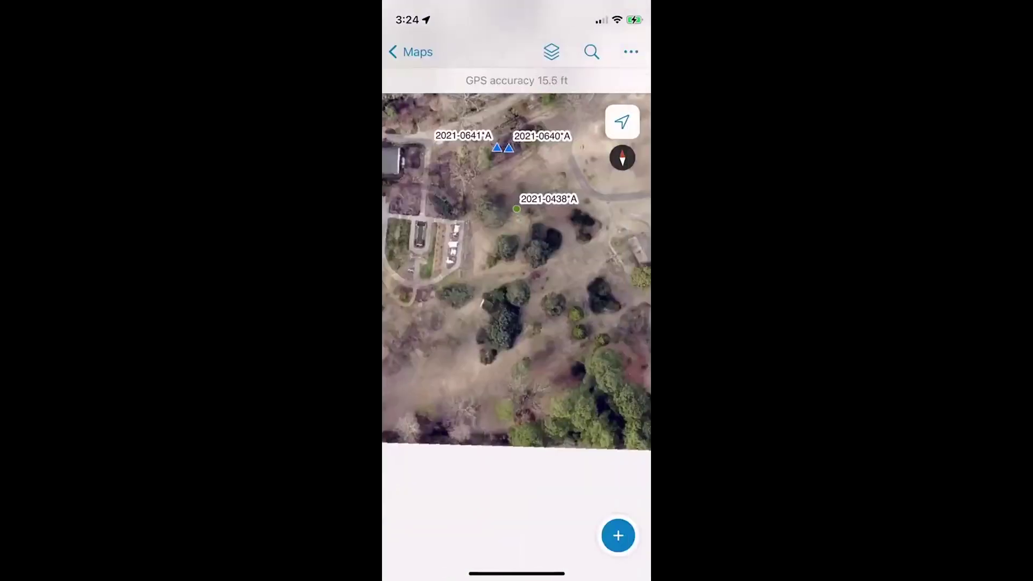
left_click_drag(538, 269, 413, 426)
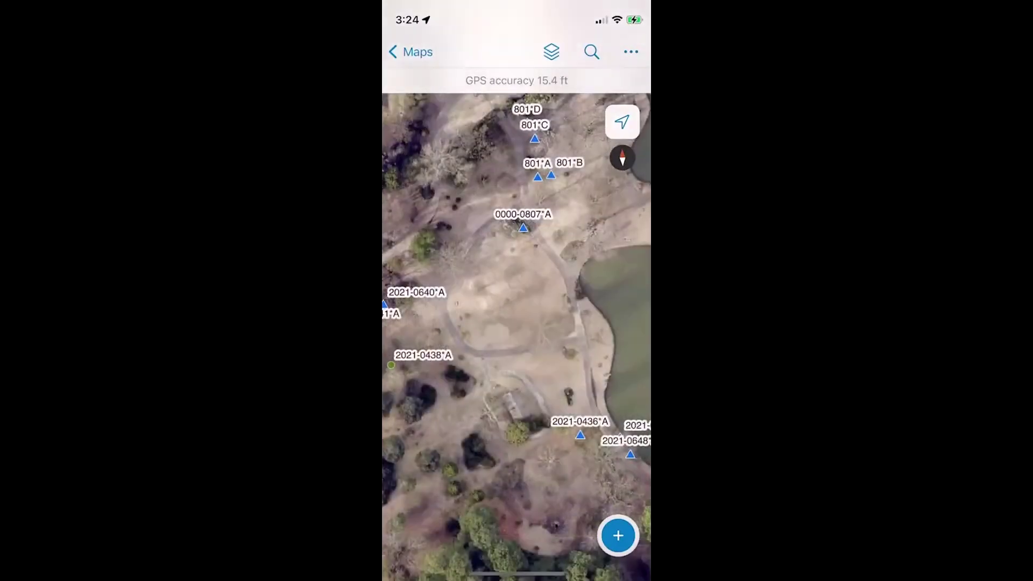
left_click_drag(517, 269, 506, 291)
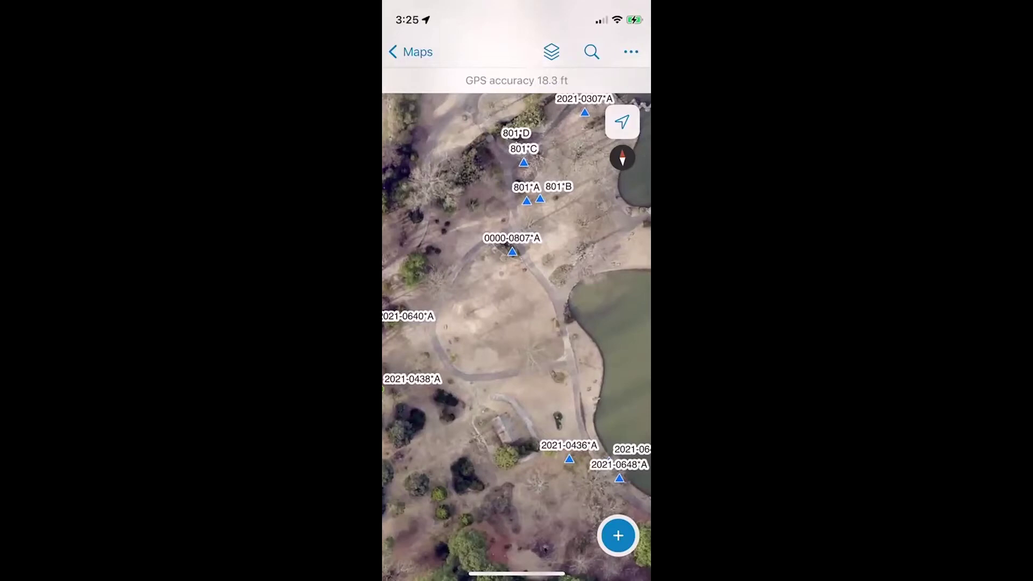
- Search the map by scanning the plant's QR code and open the record of Acer palmatum 'Beni otake'
left_click(591, 52)
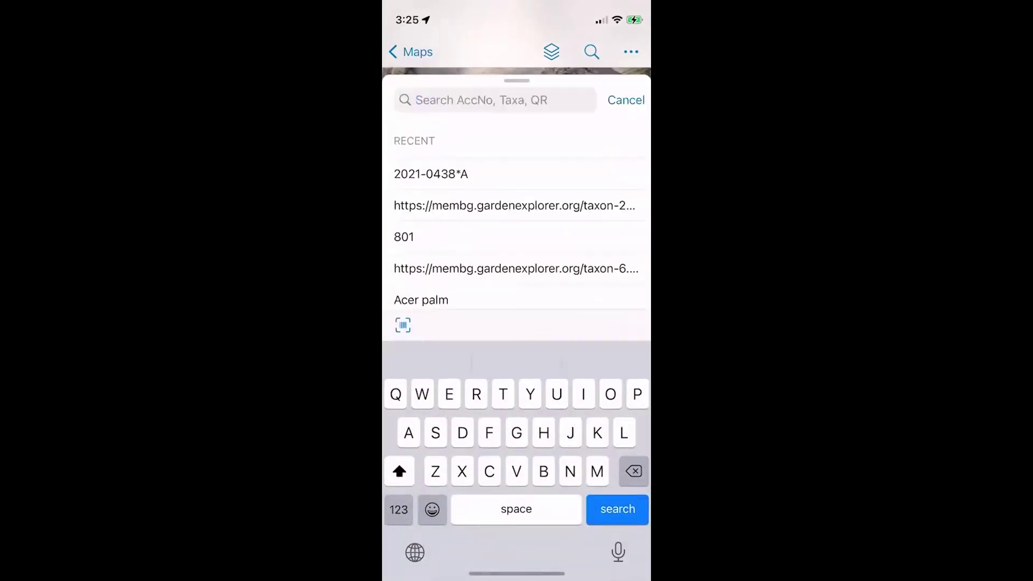
left_click(403, 325)
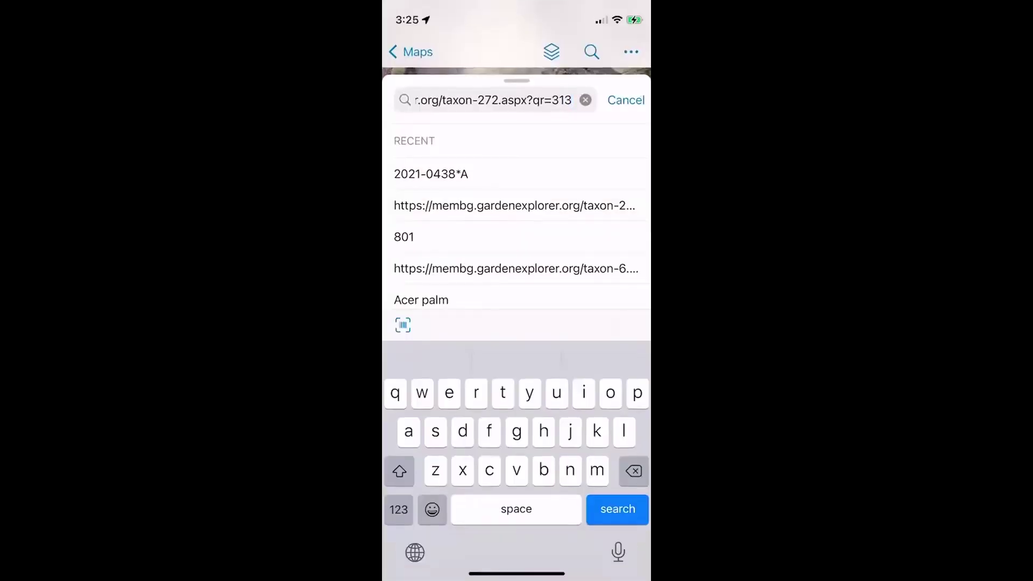
key("Return")
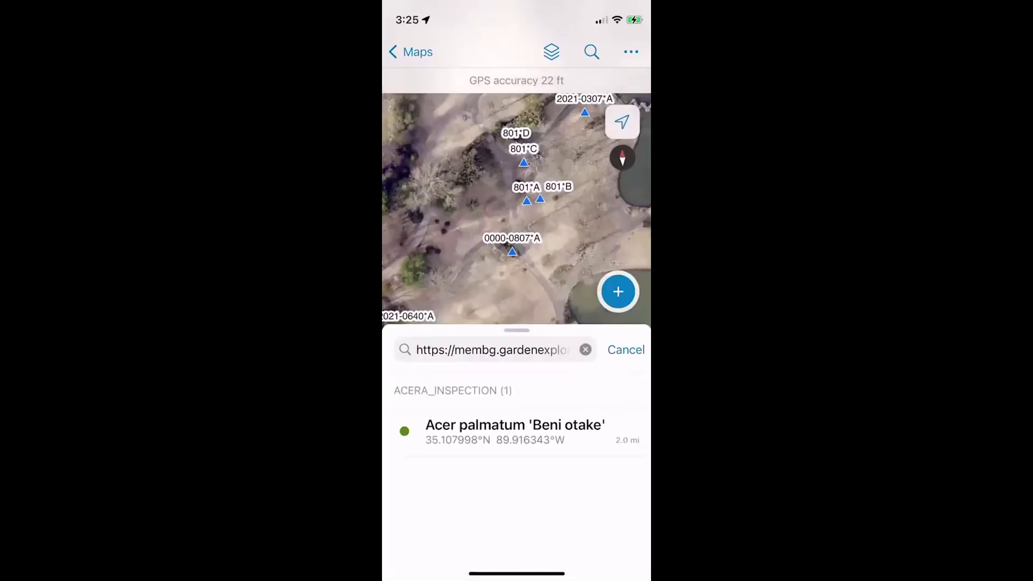
left_click(515, 431)
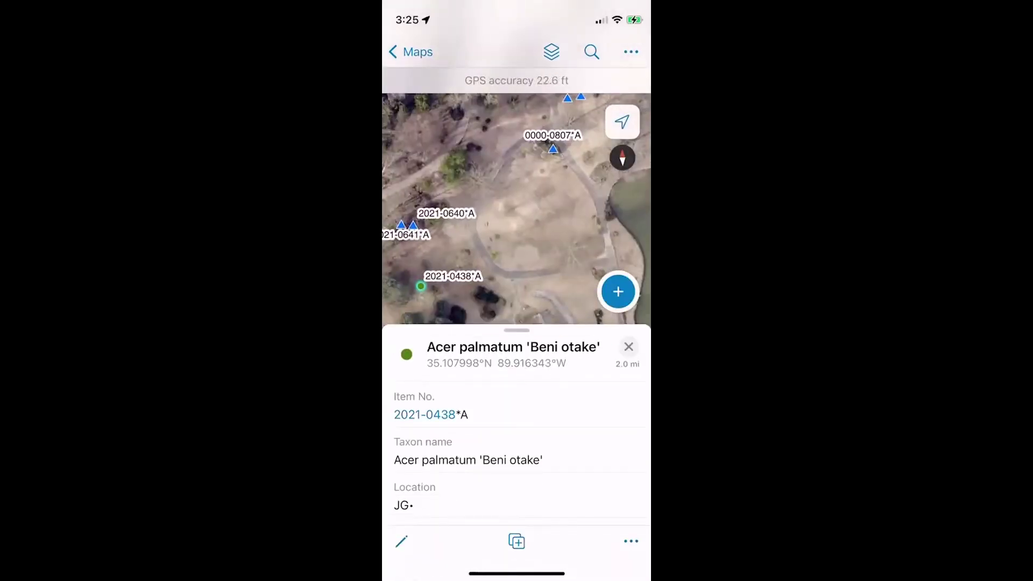
- Close the plant record and search the map for item number 2021-0438*A, capturing the text from the printed label with the camera
left_click(628, 347)
left_click(625, 348)
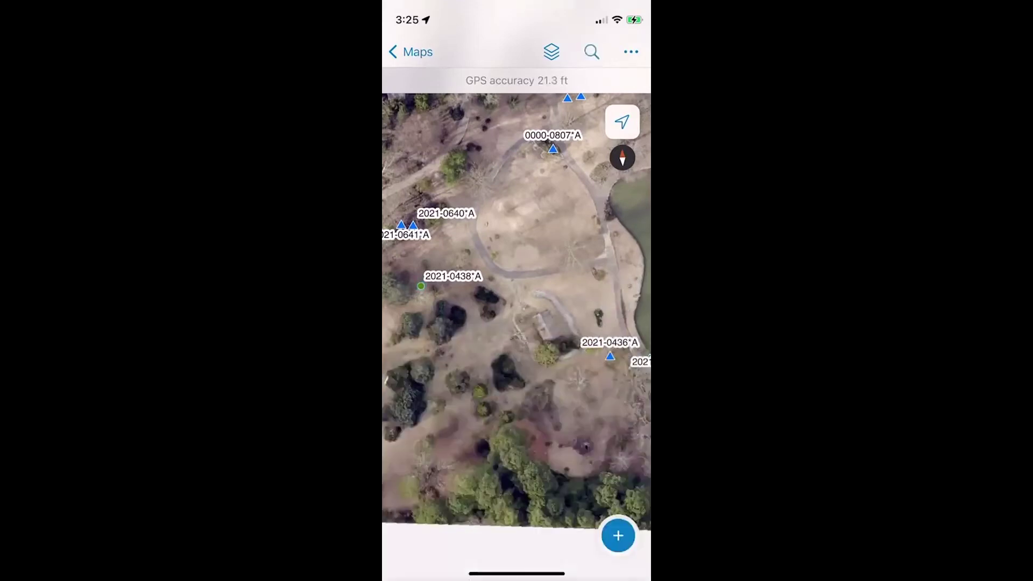
left_click(592, 52)
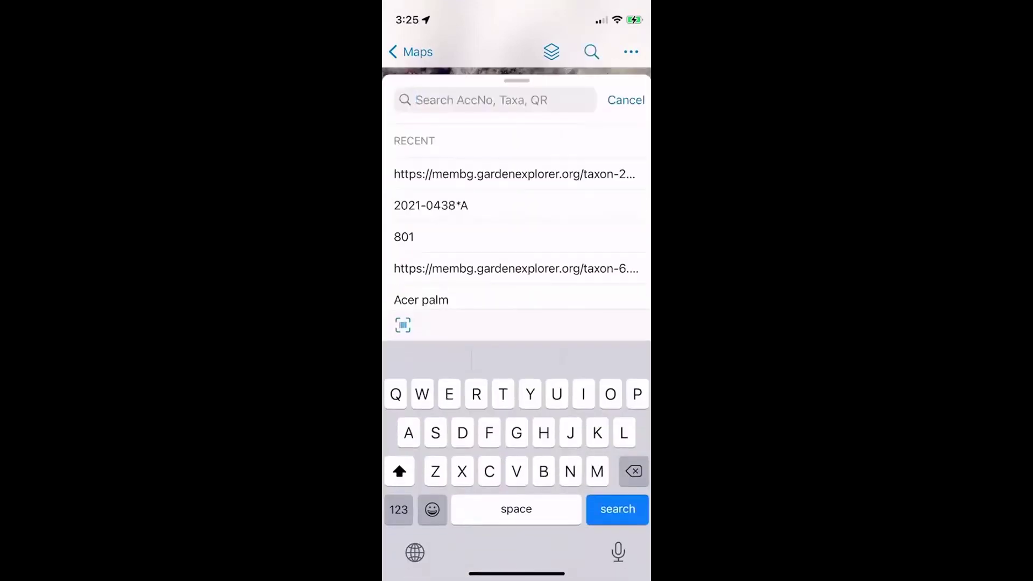
left_click(417, 100)
left_click(433, 66)
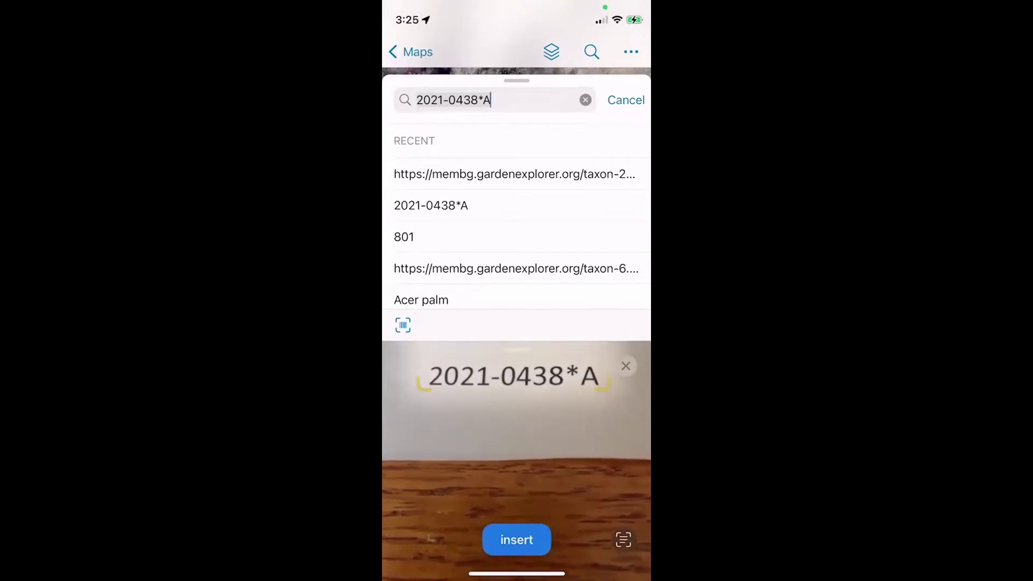
left_click(517, 540)
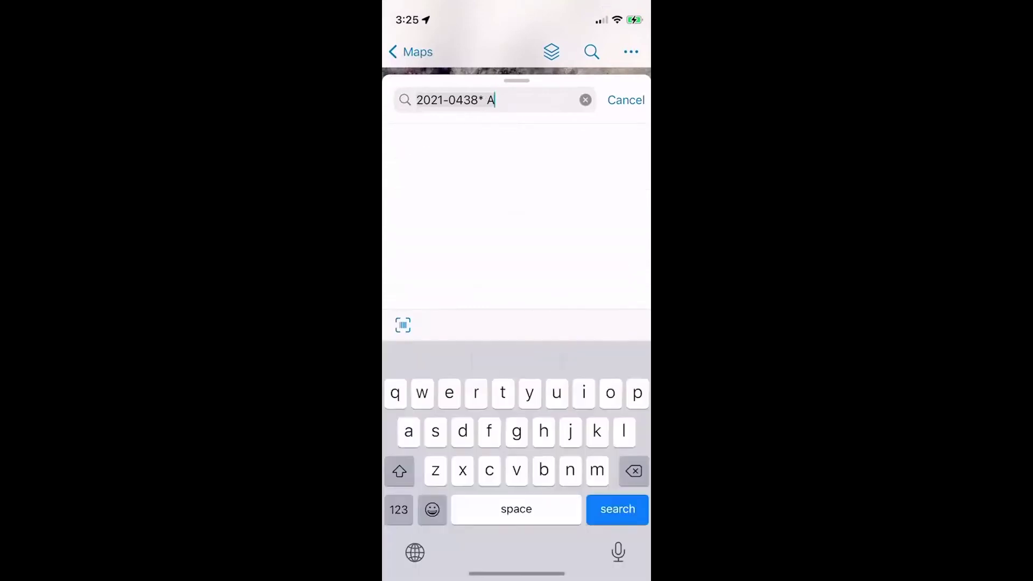
left_click(615, 508)
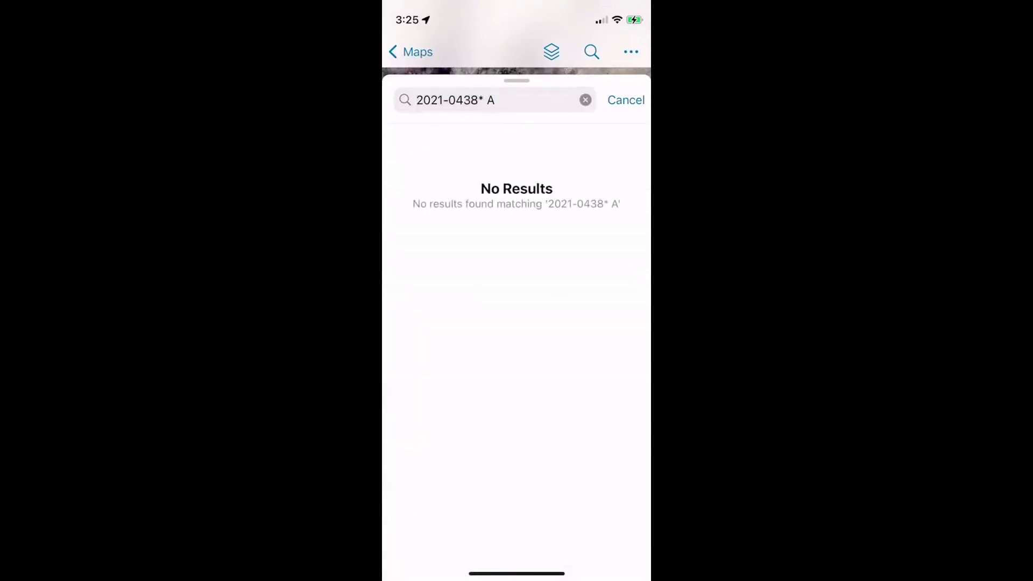
left_click(495, 100)
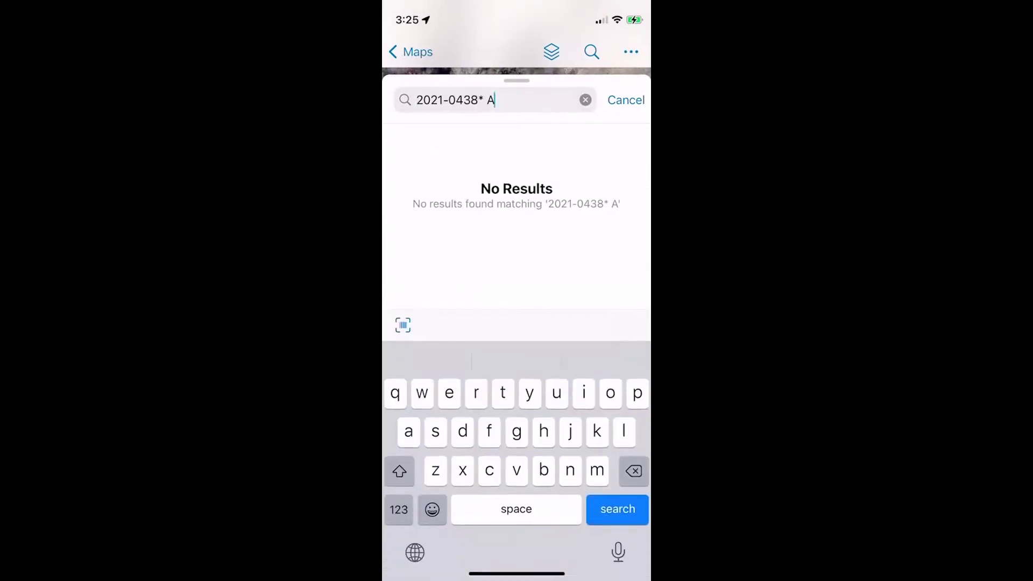